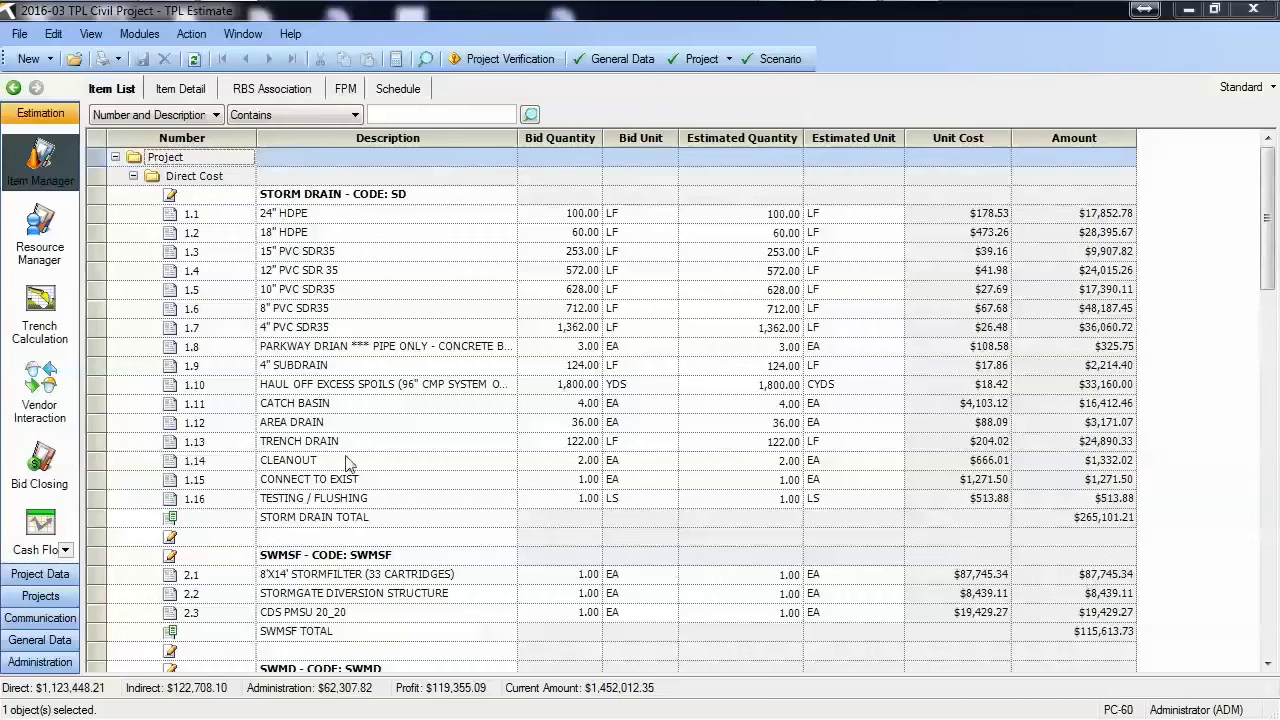
Run the project verification for bid closing and examine the resources, tasks and sub-resources flagged with zero unit cost, production or ratio.
{"action": "left_click", "coordinate": [55, 468]}
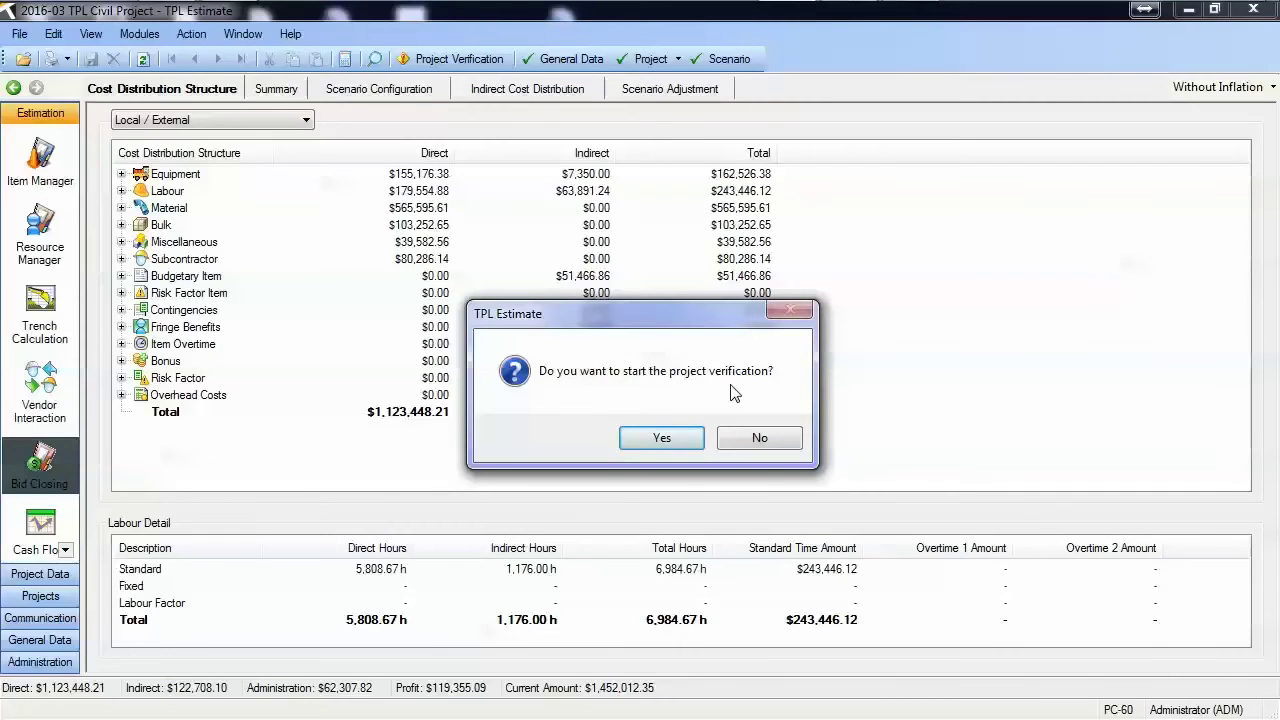
{"action": "left_click", "coordinate": [662, 438]}
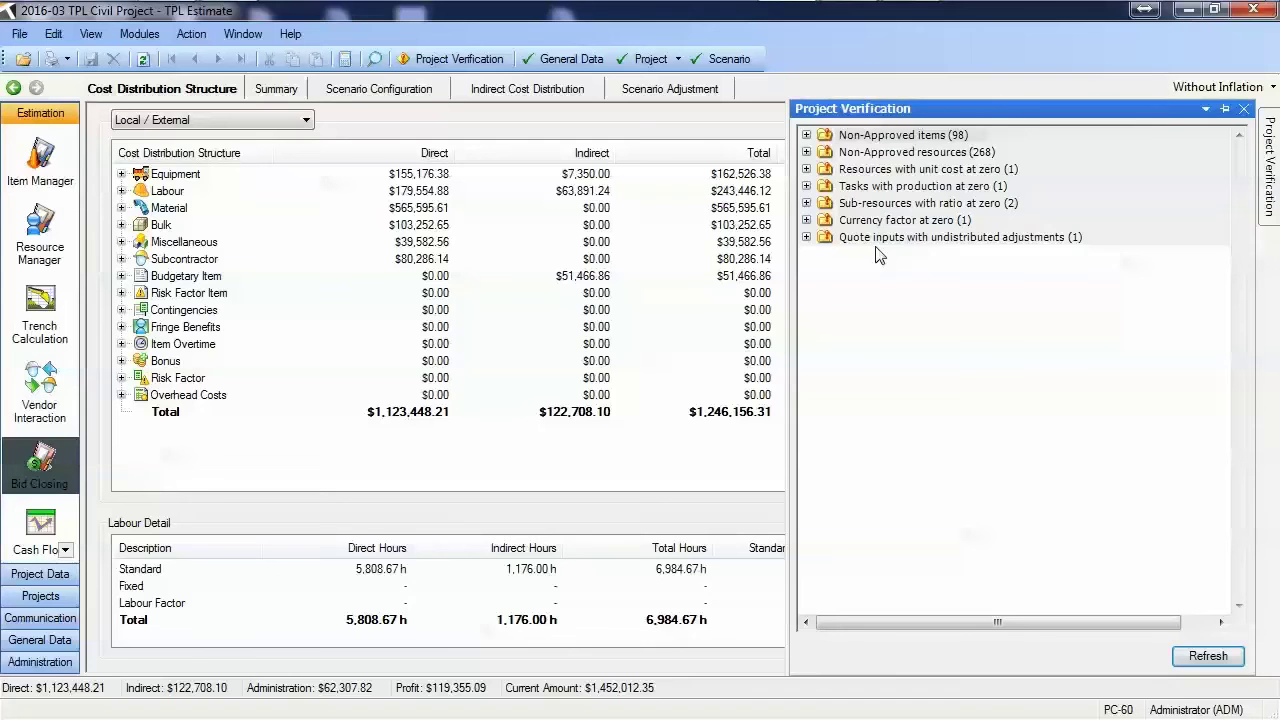
{"action": "left_click", "coordinate": [806, 169]}
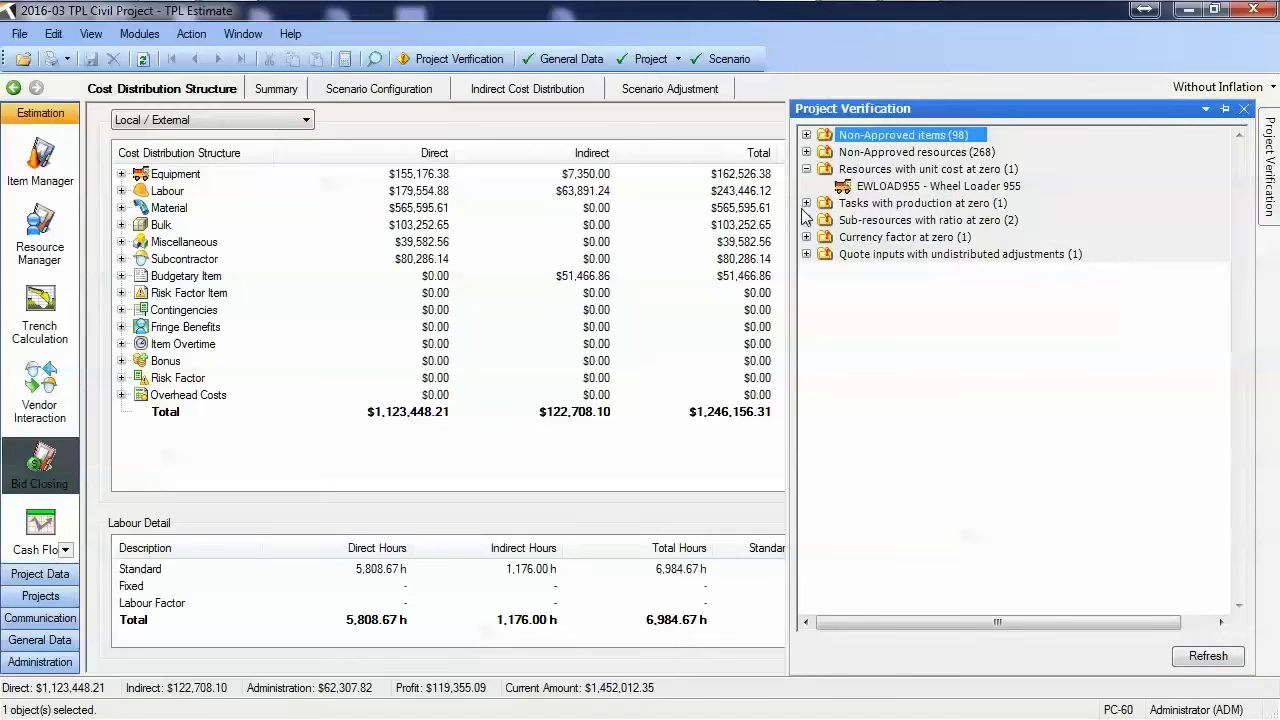
{"action": "left_click", "coordinate": [806, 203]}
{"action": "left_click", "coordinate": [806, 237]}
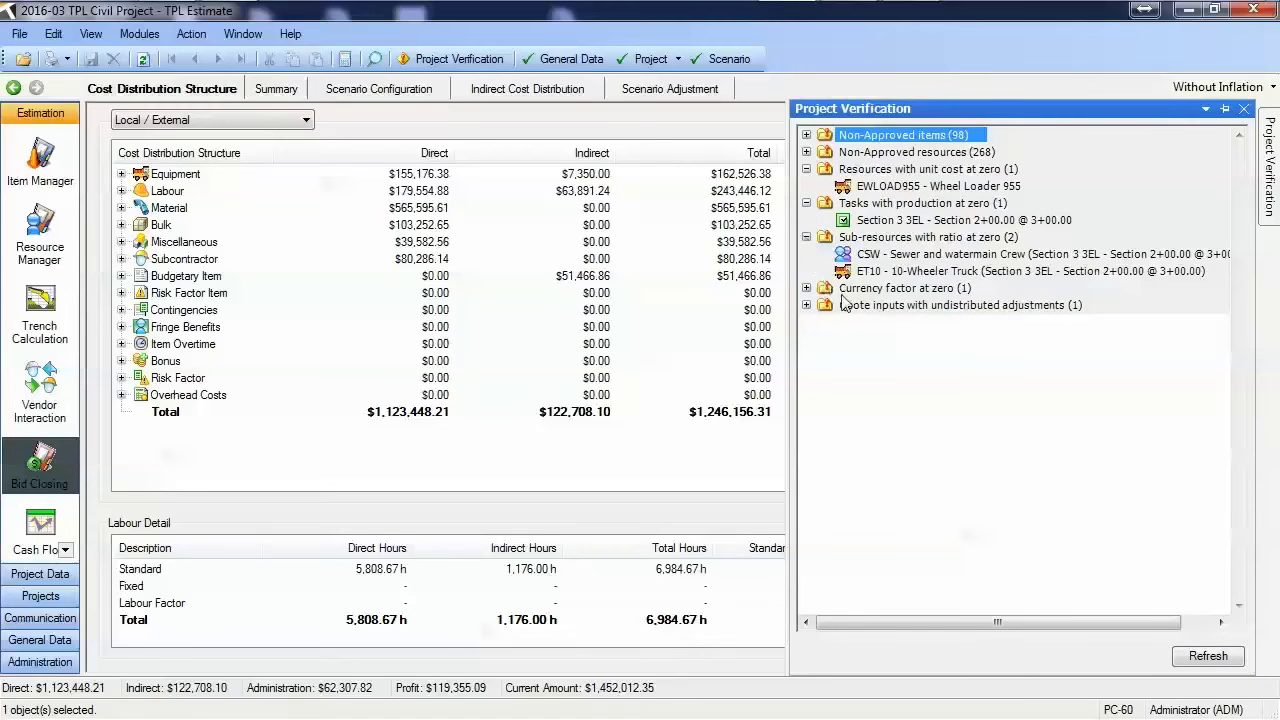
{"action": "left_click", "coordinate": [1244, 109]}
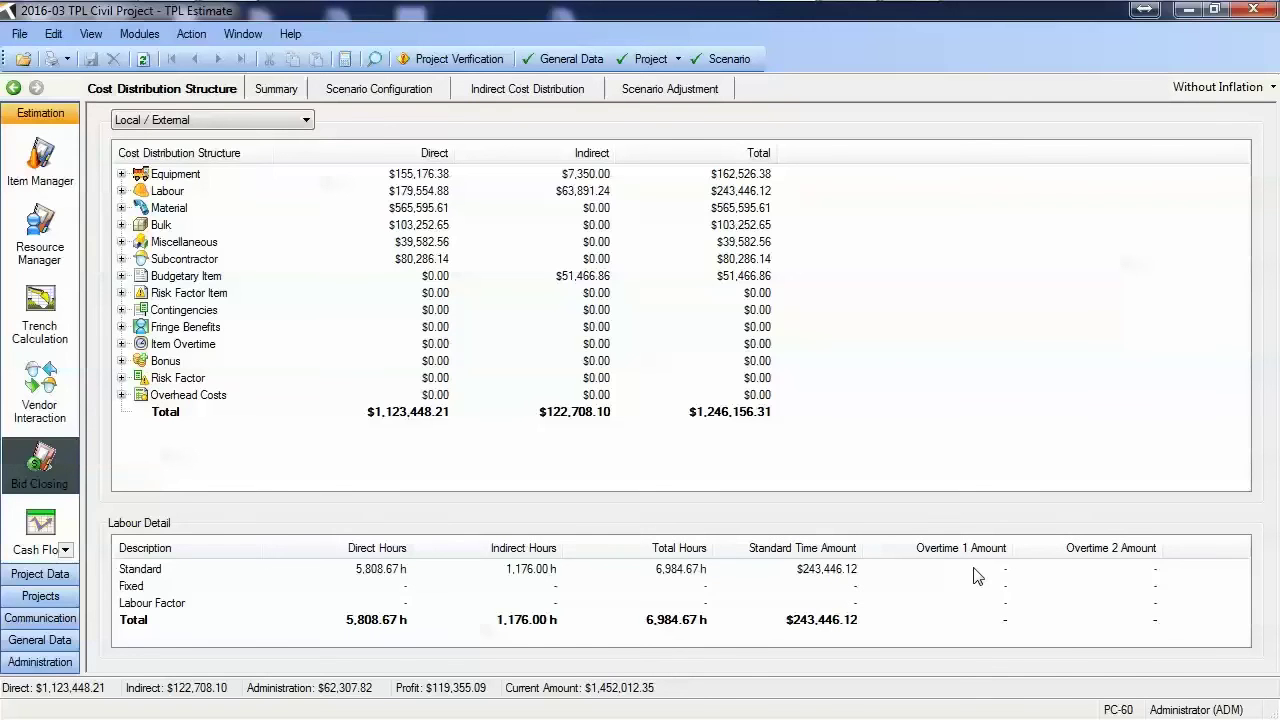
Review the STD Bid Closing scenario's insurance and bond rates and its administration and profit percentages.
{"action": "left_click", "coordinate": [410, 92]}
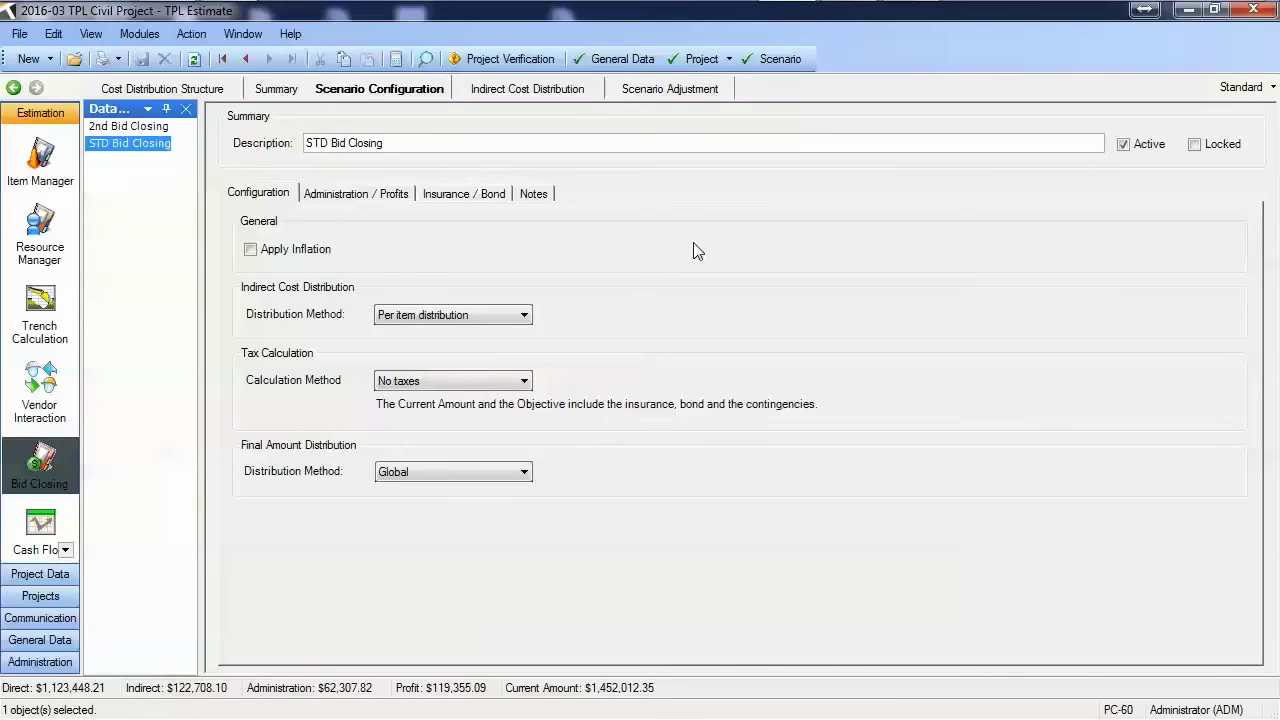
{"action": "left_click", "coordinate": [464, 200]}
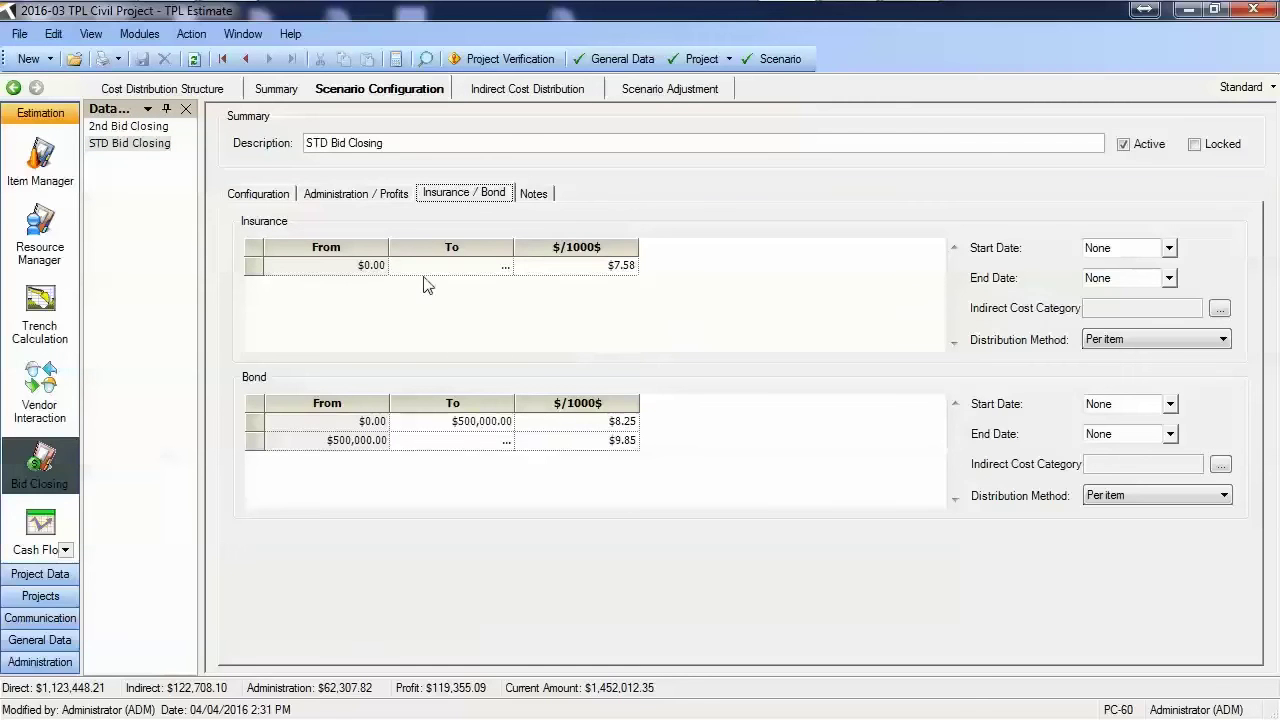
{"action": "left_click", "coordinate": [369, 197]}
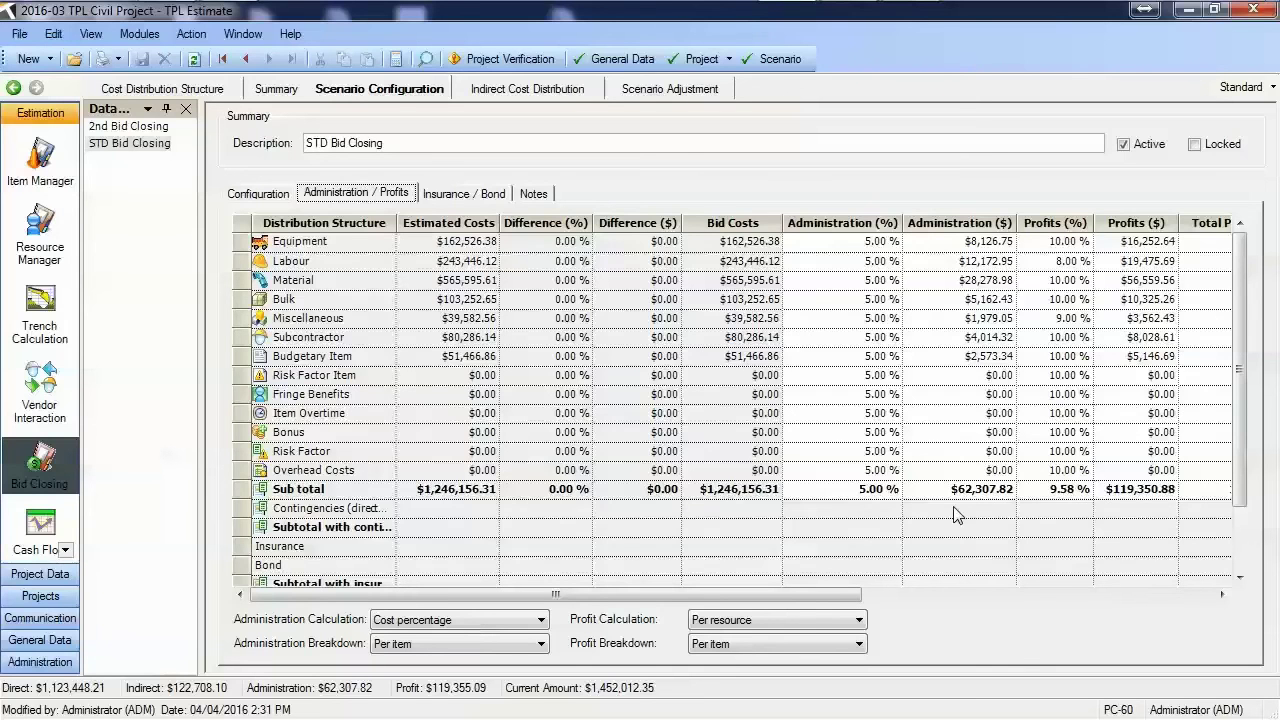
Apply a Rounding adjustment to the nearest Unit on all items in the scenario adjustment.
{"action": "left_click", "coordinate": [651, 89]}
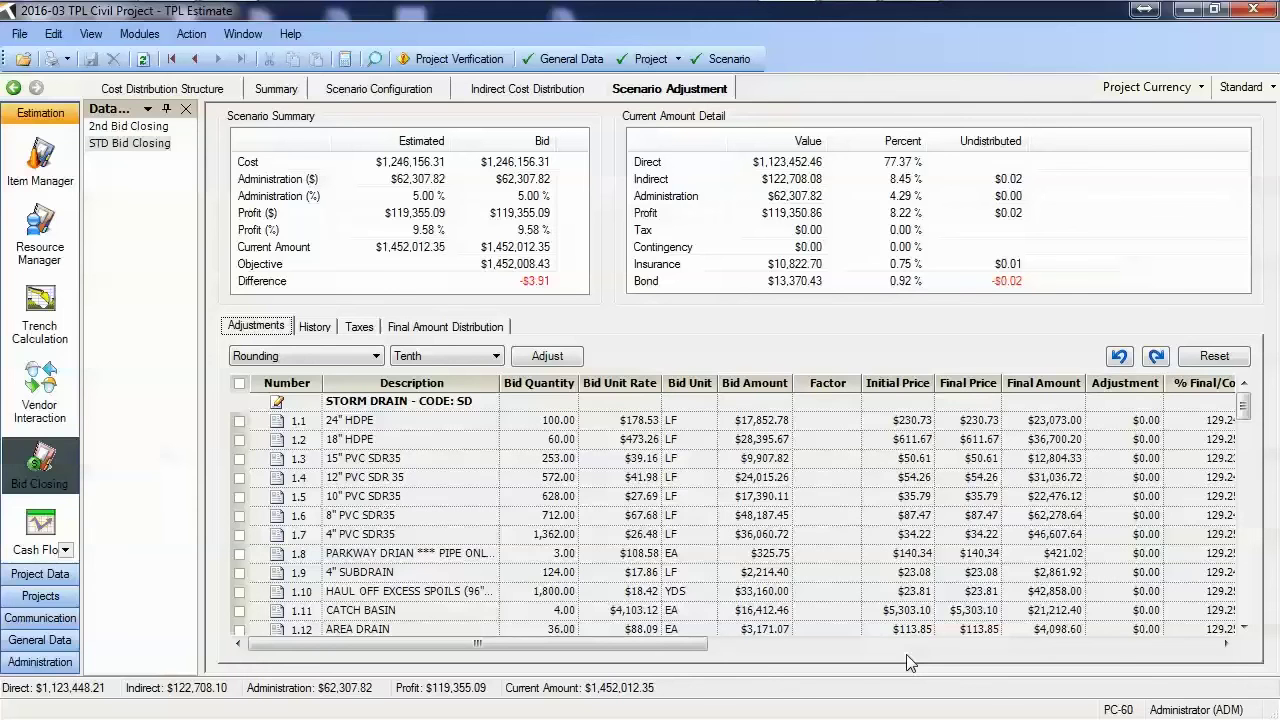
{"action": "left_click", "coordinate": [378, 357]}
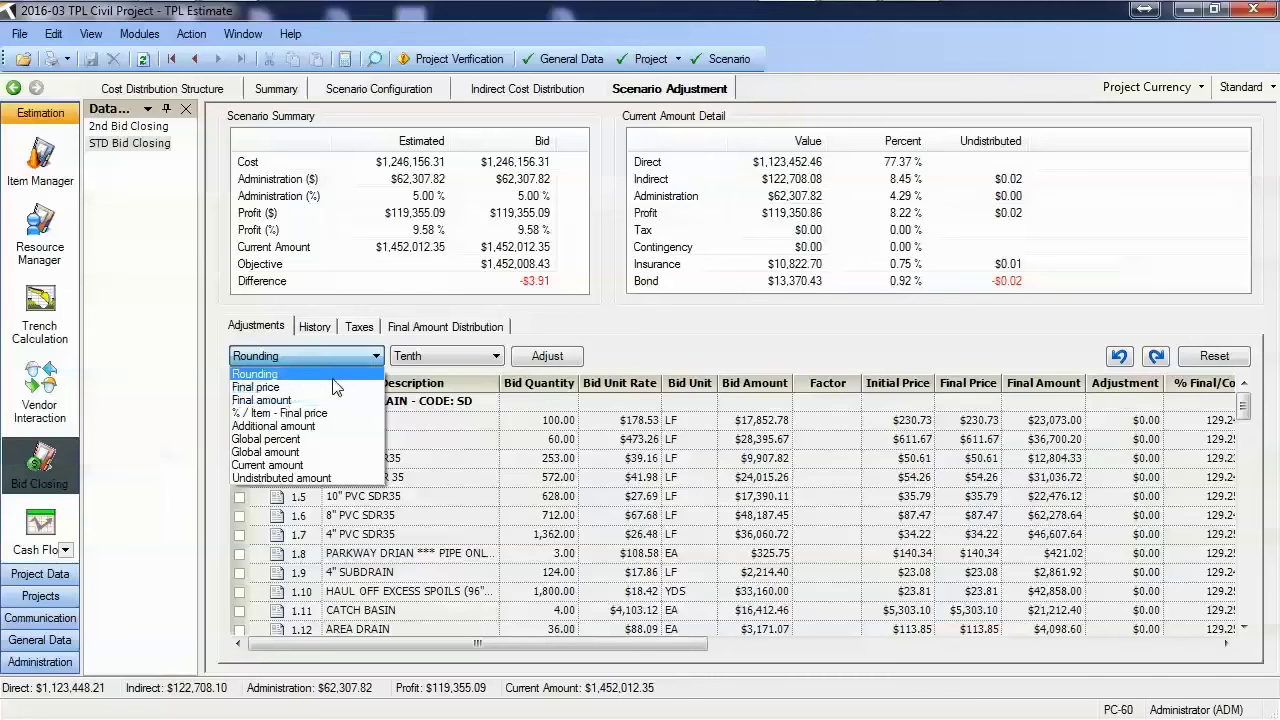
{"action": "left_click", "coordinate": [335, 374]}
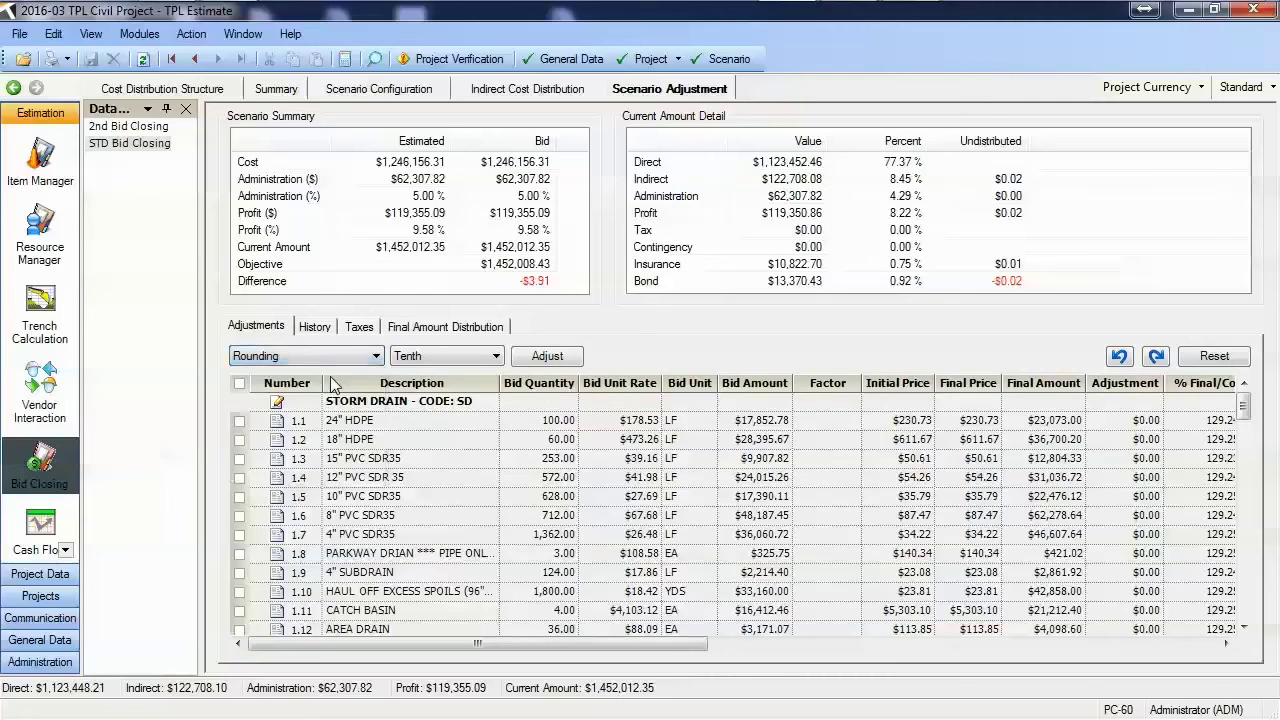
{"action": "left_click", "coordinate": [435, 358]}
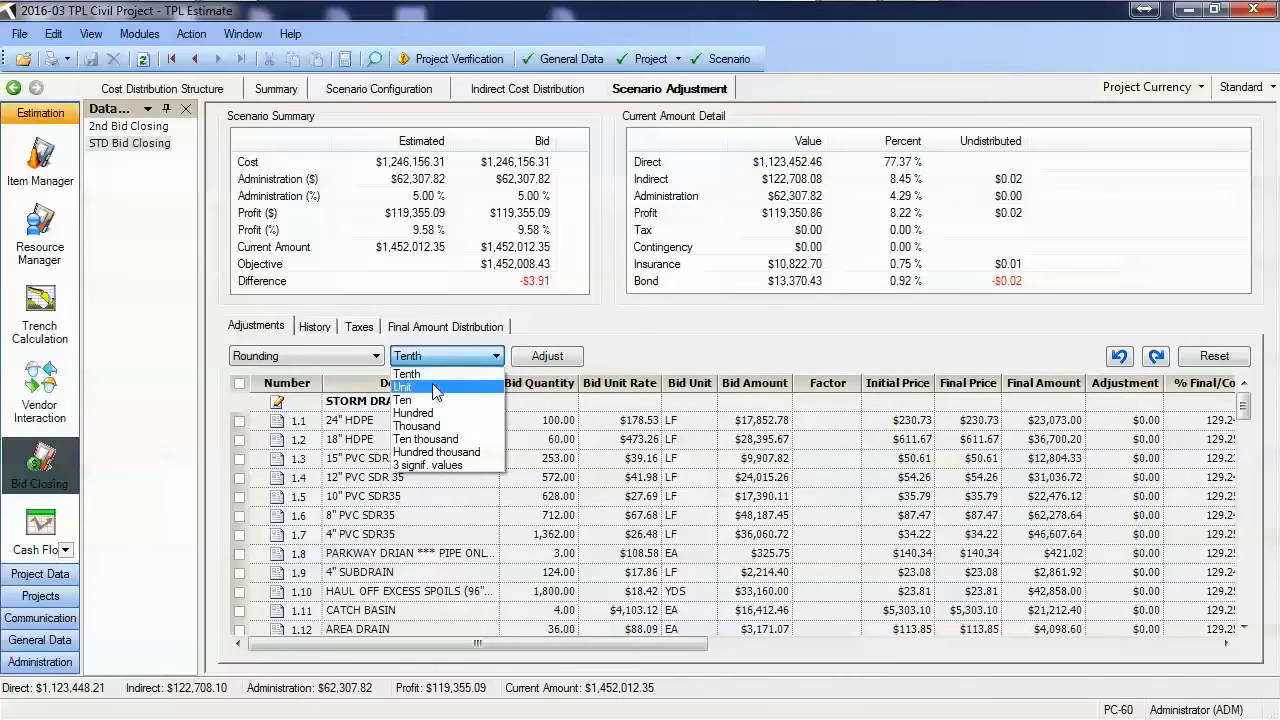
{"action": "left_click", "coordinate": [435, 388]}
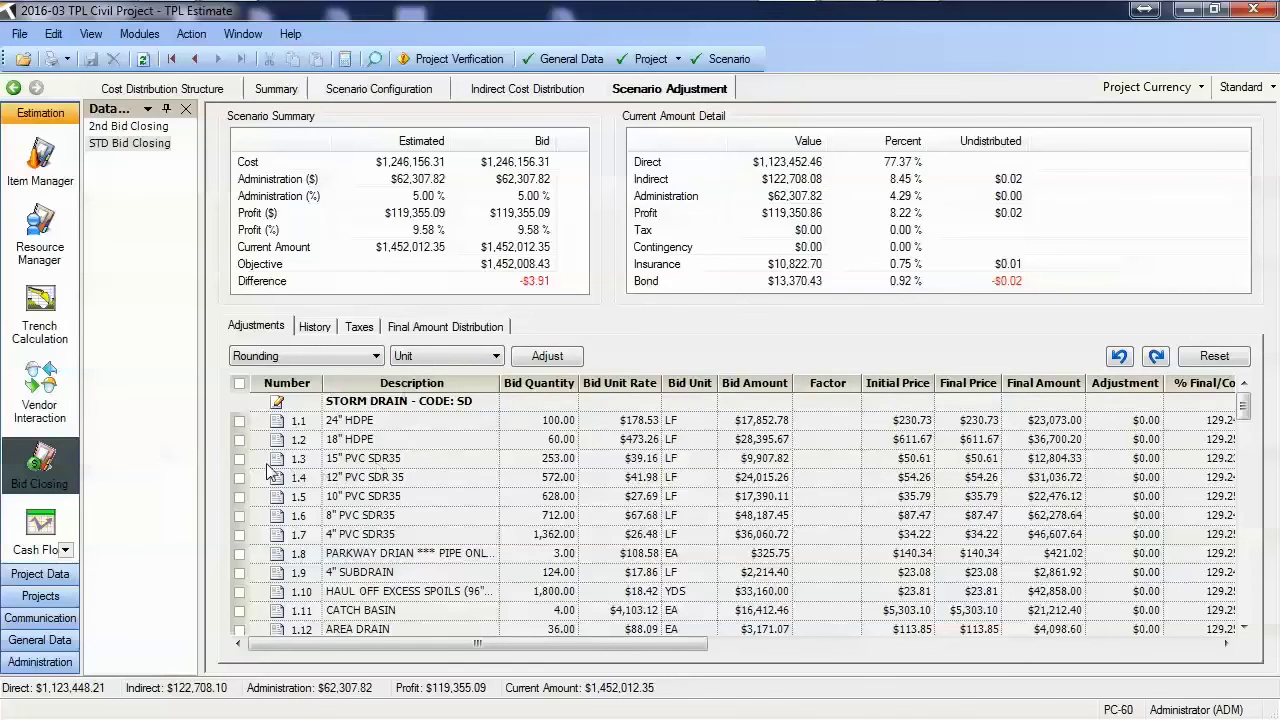
{"action": "left_click", "coordinate": [240, 422]}
{"action": "left_click", "coordinate": [240, 459]}
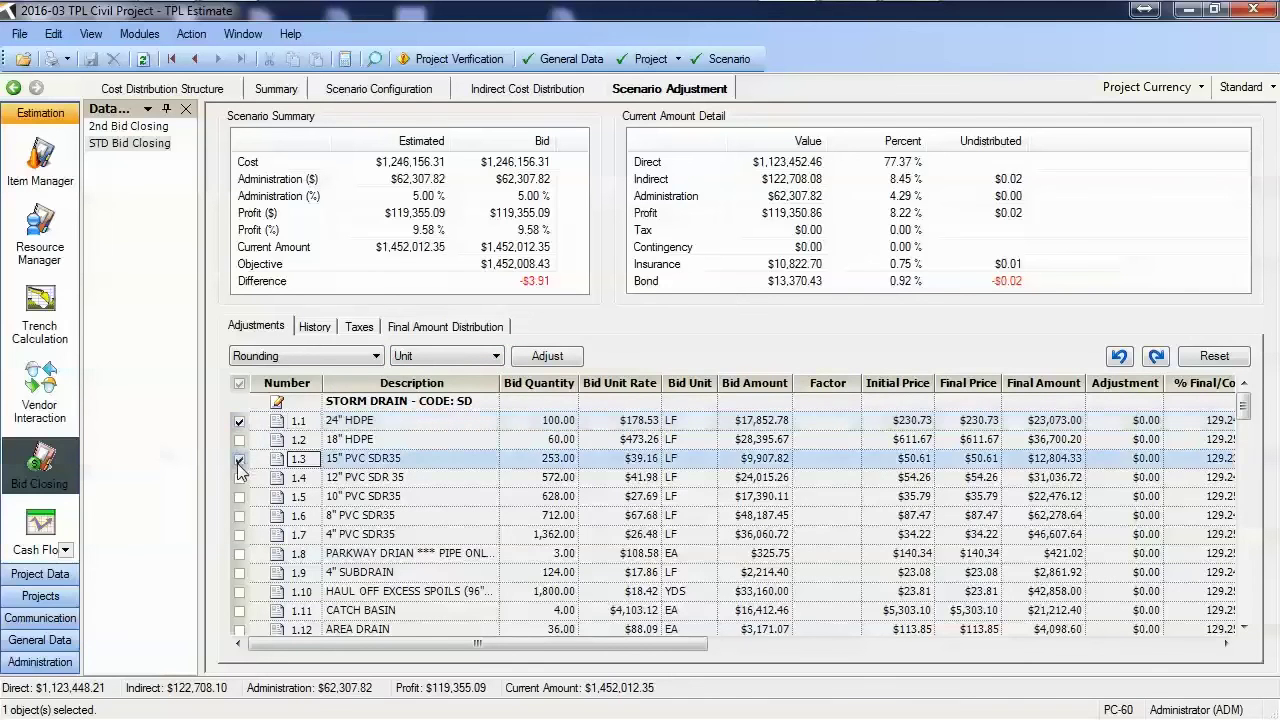
{"action": "left_click", "coordinate": [240, 478]}
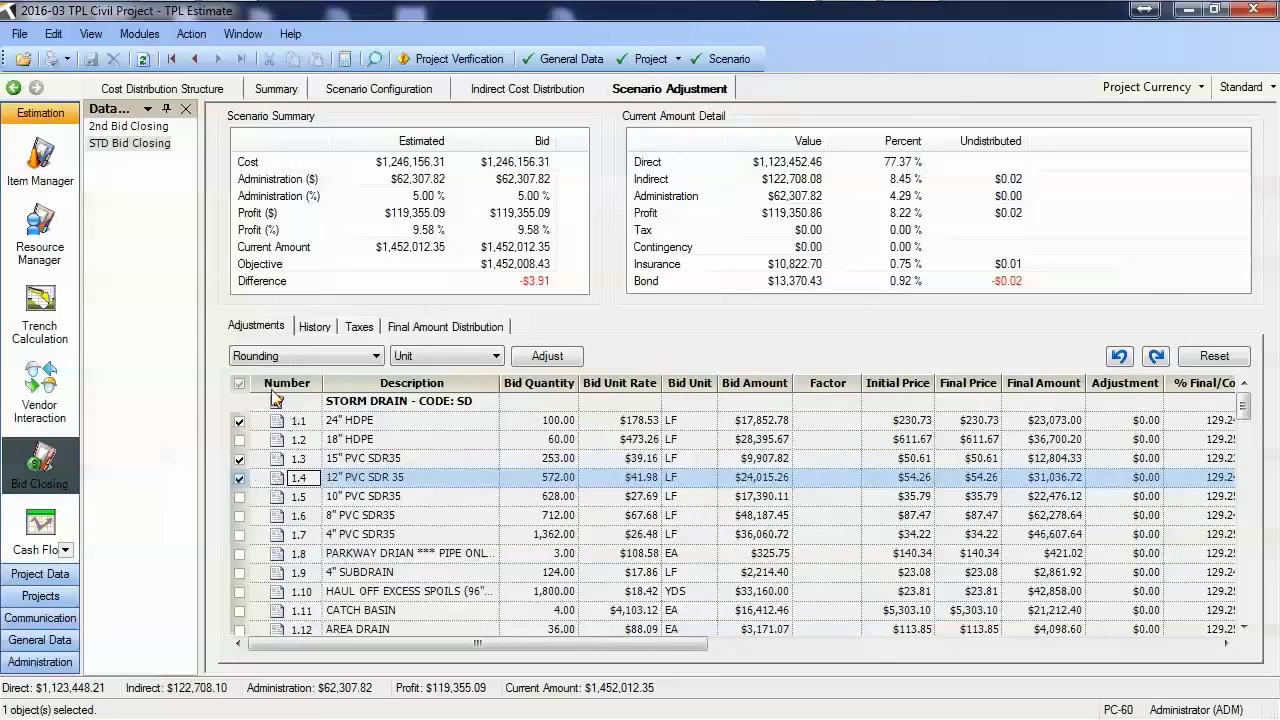
{"action": "left_click", "coordinate": [239, 384]}
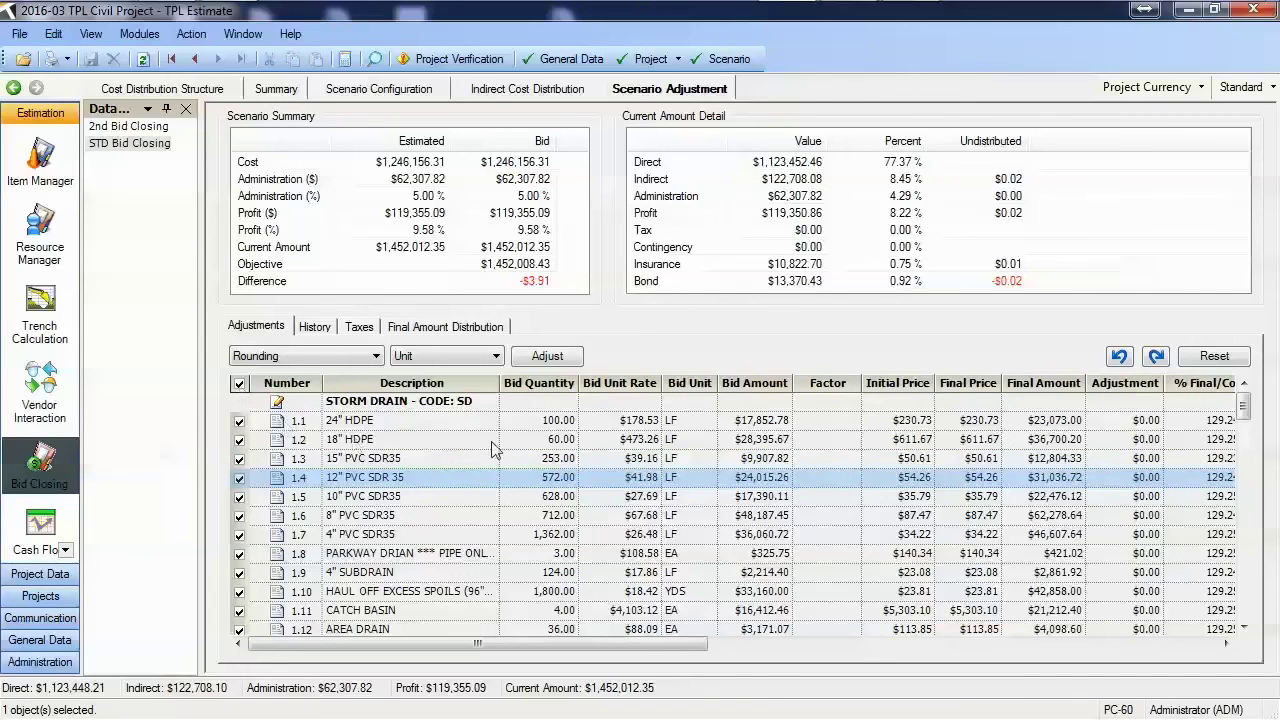
{"action": "left_click", "coordinate": [552, 357]}
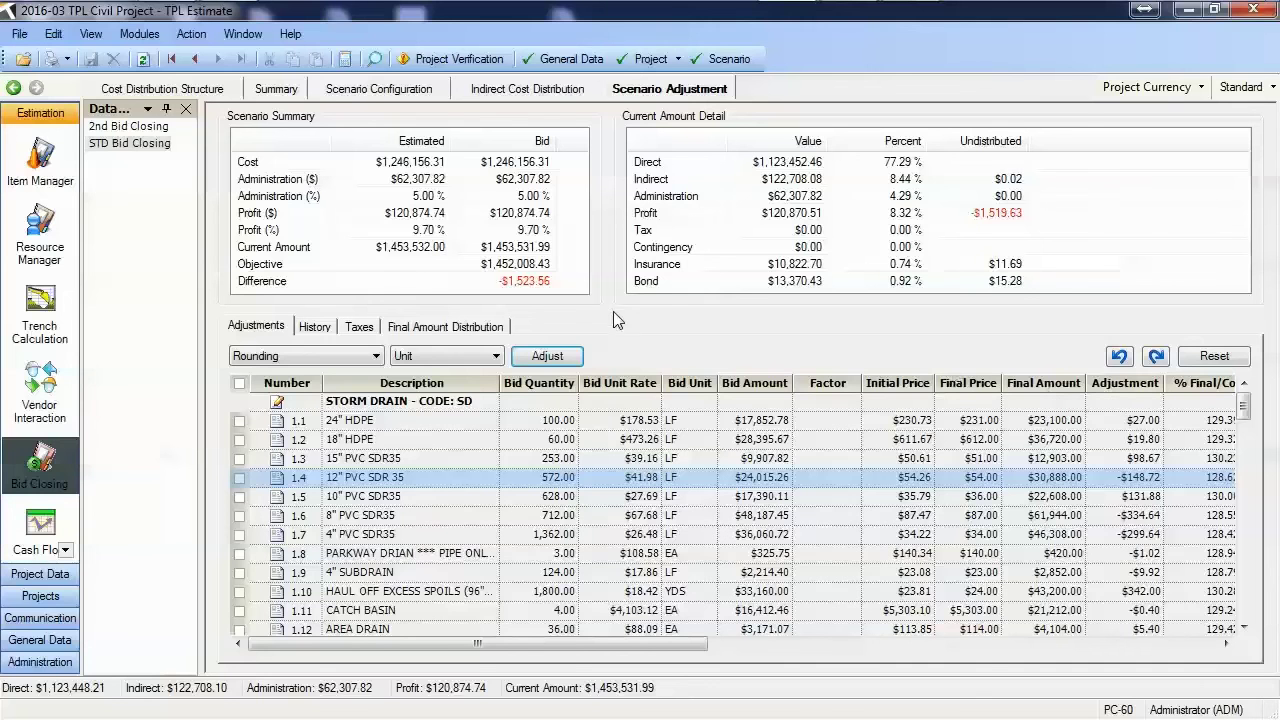
Adjust the final price of item 1.1 (24" HDPE) to $200.00, distributing the difference over items 1.2, 1.3 and 1.4.
{"action": "left_click", "coordinate": [372, 360]}
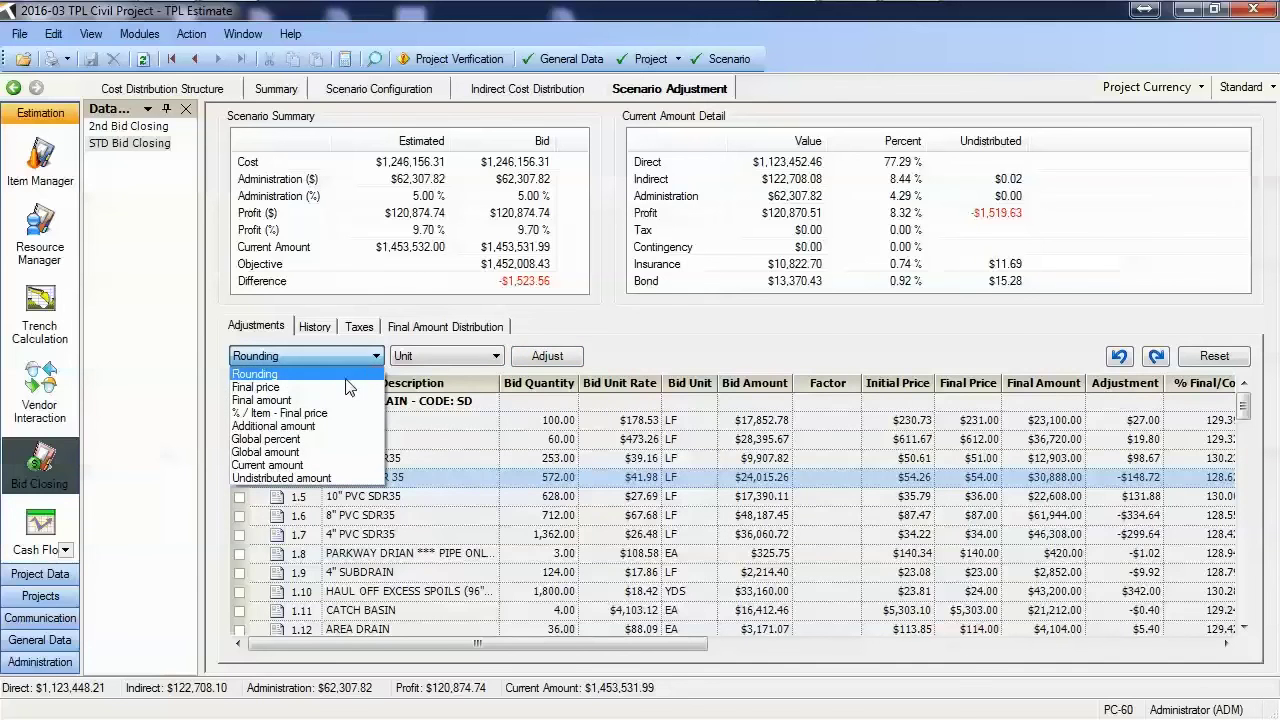
{"action": "left_click", "coordinate": [340, 390]}
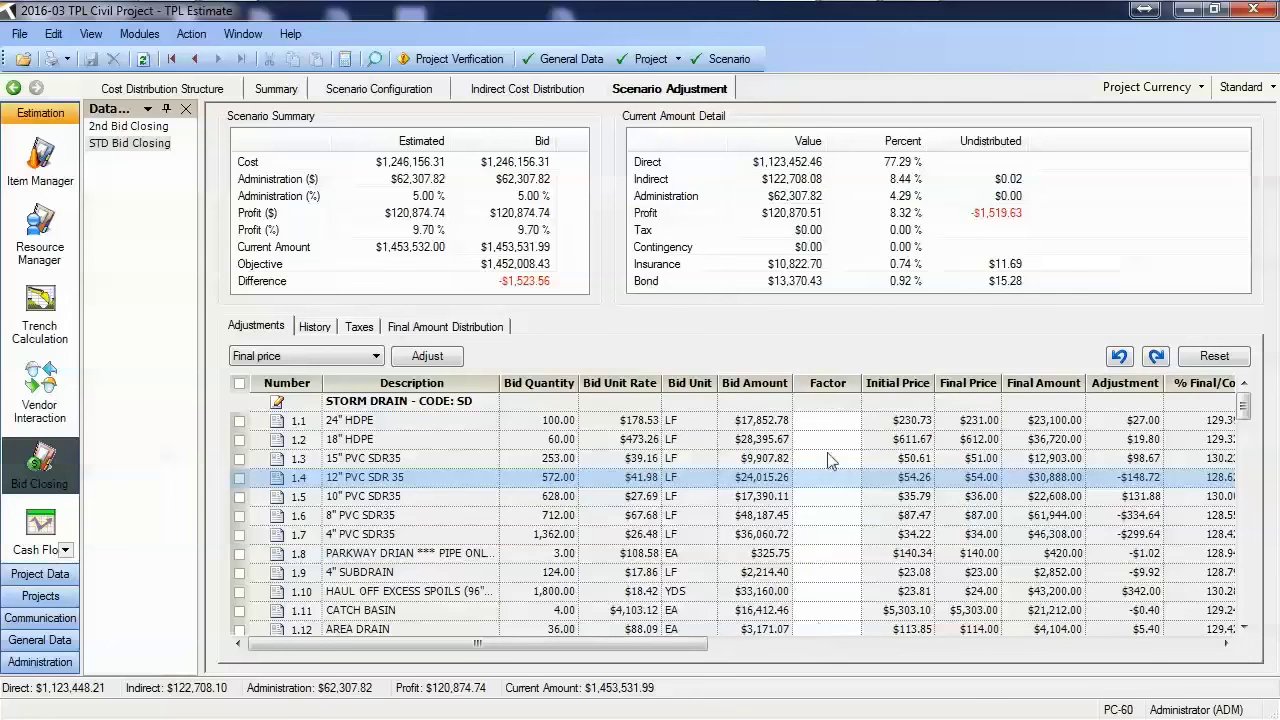
{"action": "left_click", "coordinate": [828, 421]}
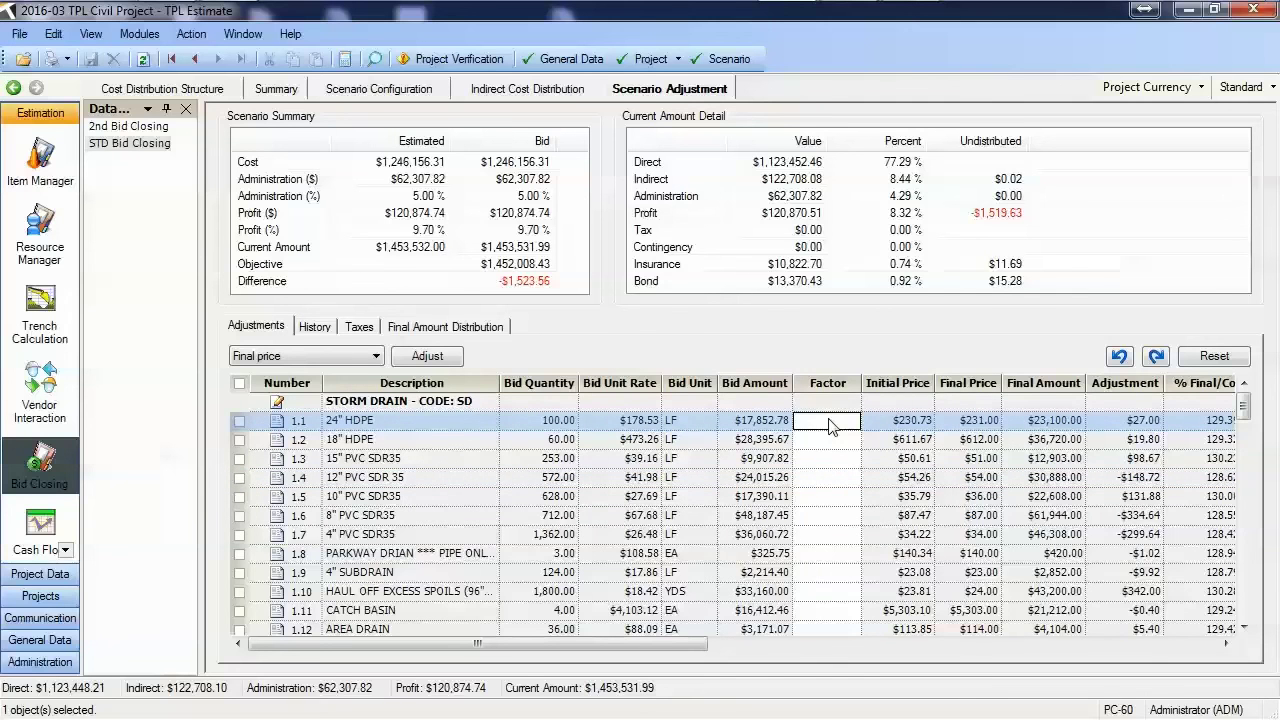
{"action": "type", "text": "200.00"}
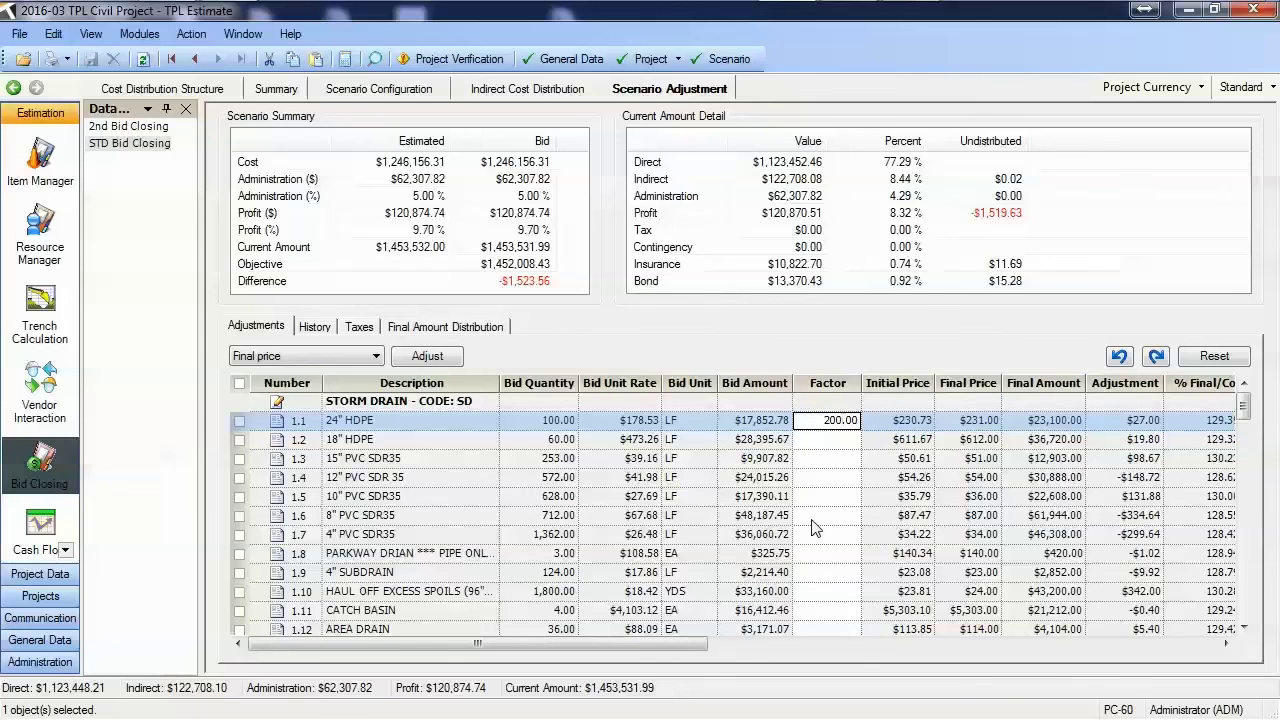
{"action": "left_click", "coordinate": [239, 440]}
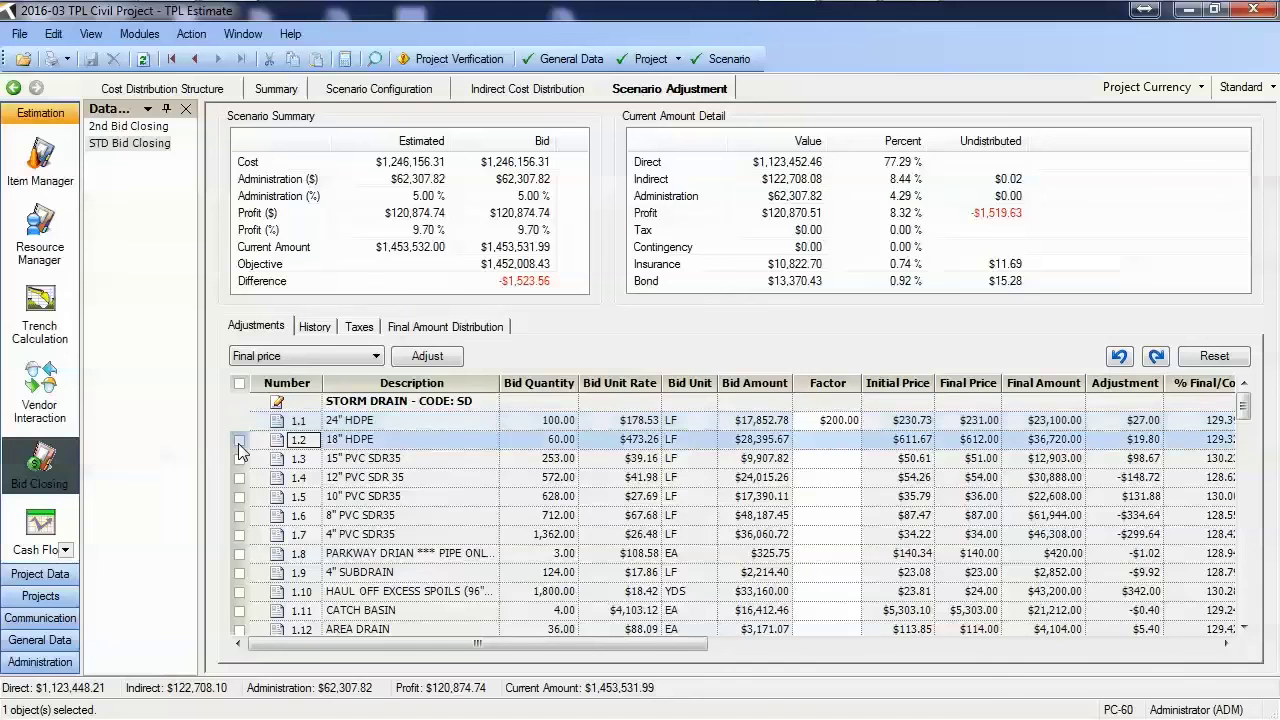
{"action": "left_click", "coordinate": [239, 459]}
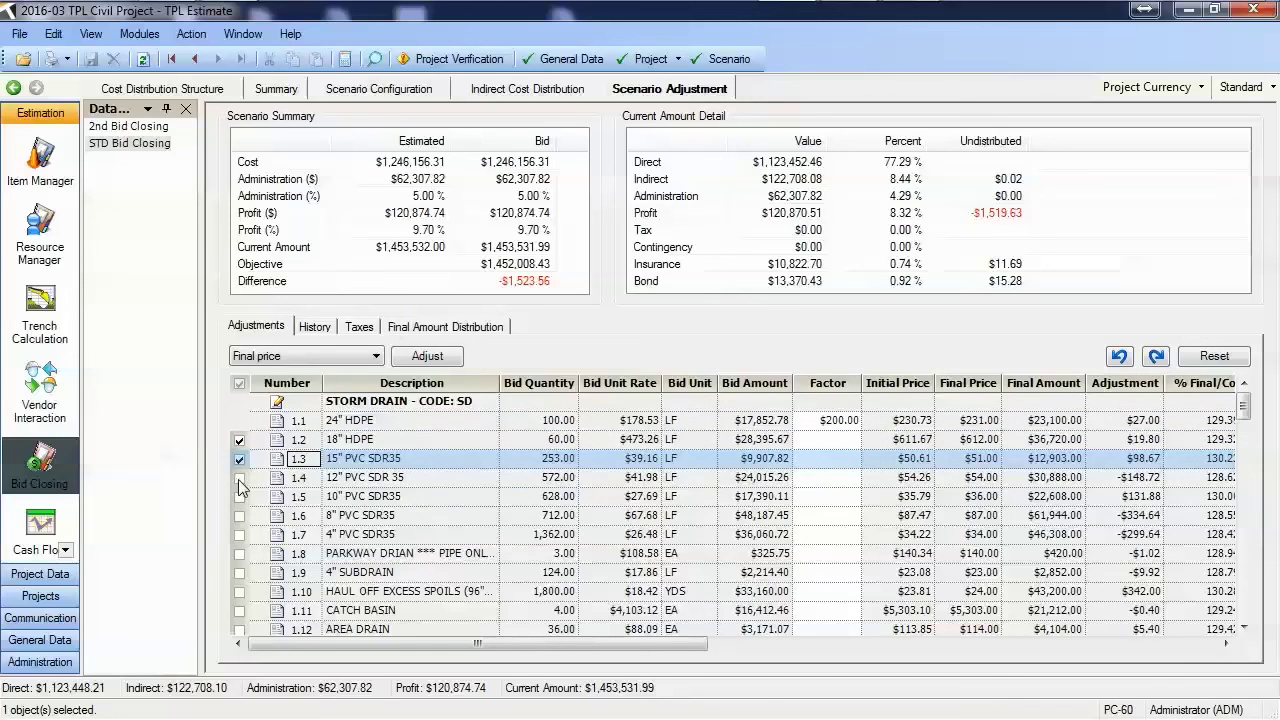
{"action": "left_click", "coordinate": [239, 478]}
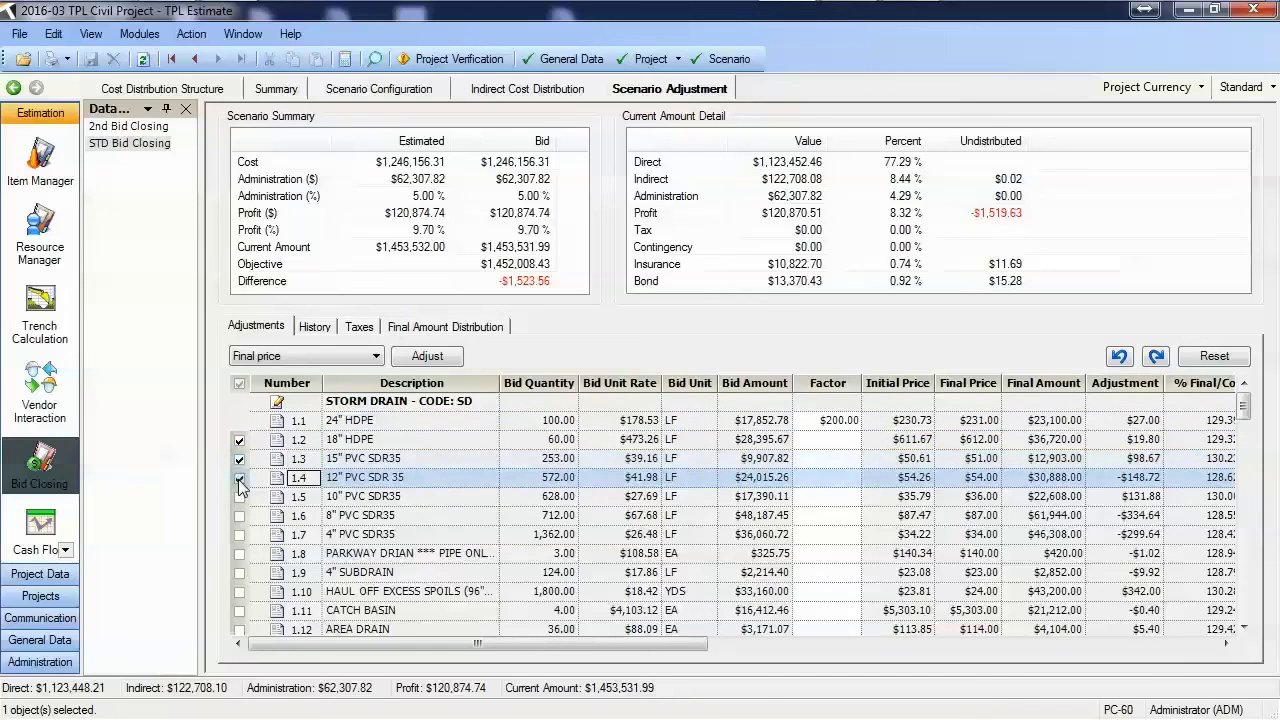
{"action": "left_click", "coordinate": [430, 358]}
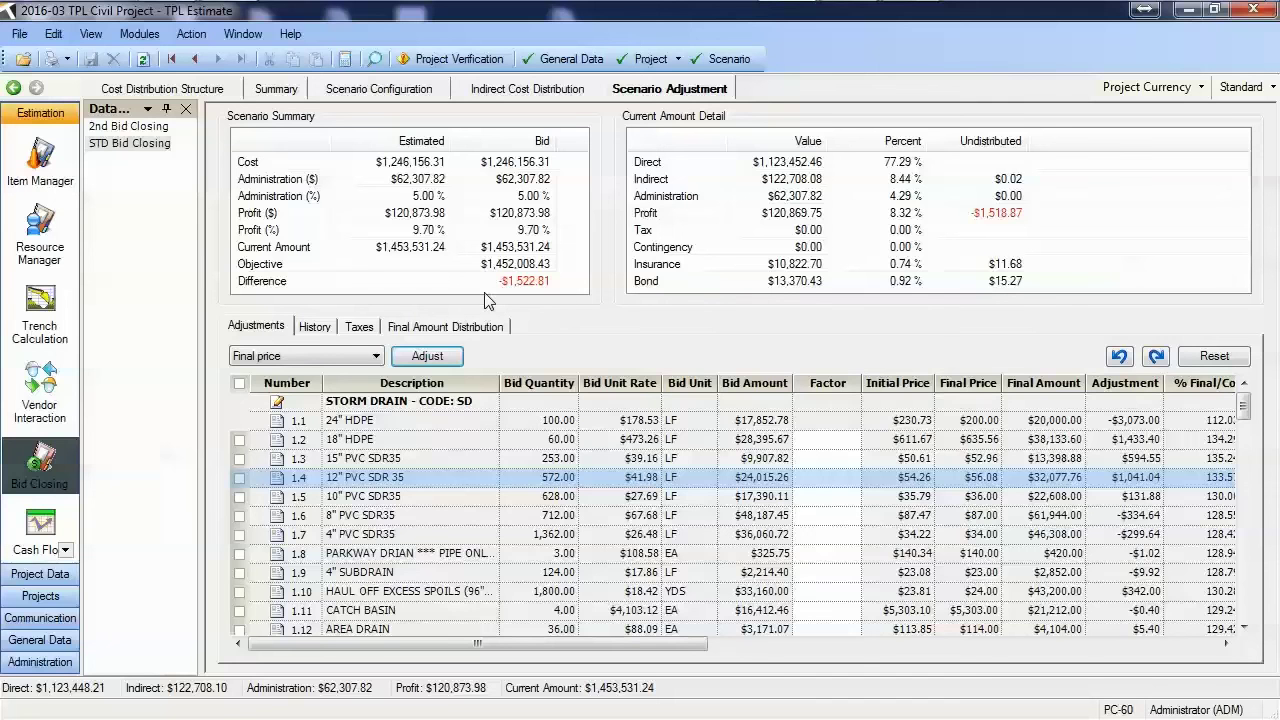
Review the scenario's adjustment history, including the user and date details, and expand the Final price entry.
{"action": "left_click", "coordinate": [318, 327]}
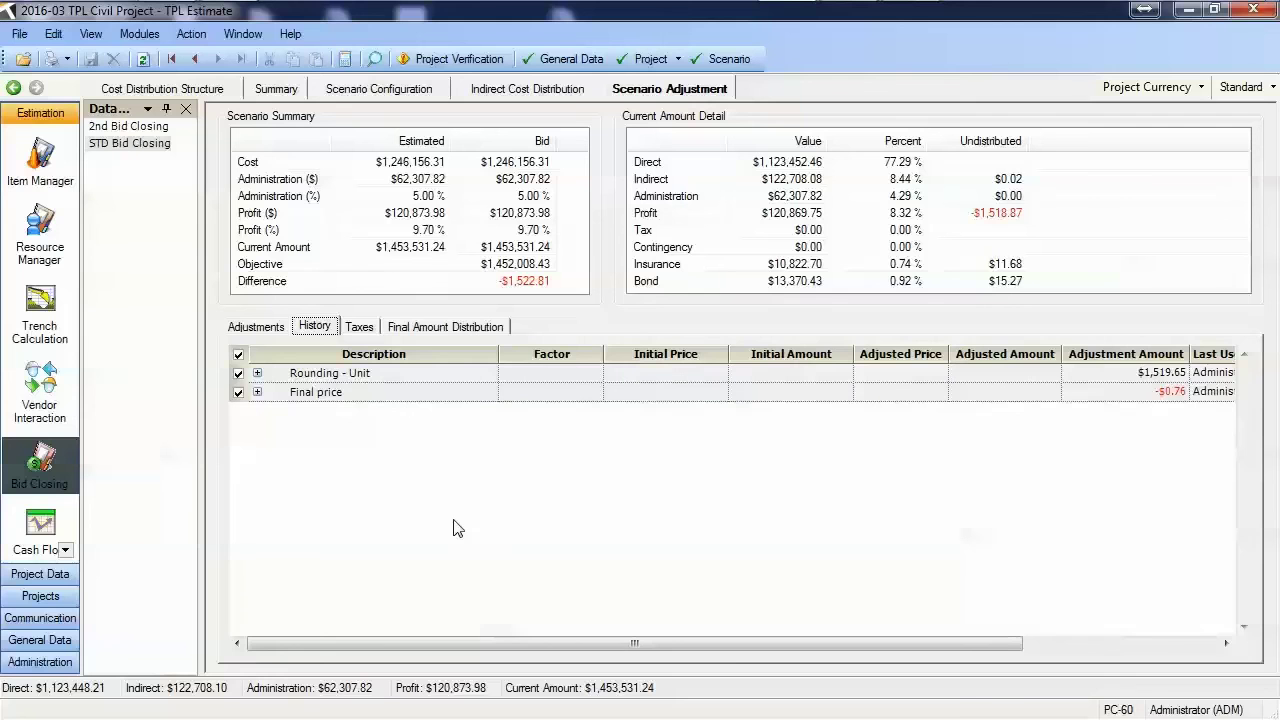
{"action": "left_click", "coordinate": [1226, 643]}
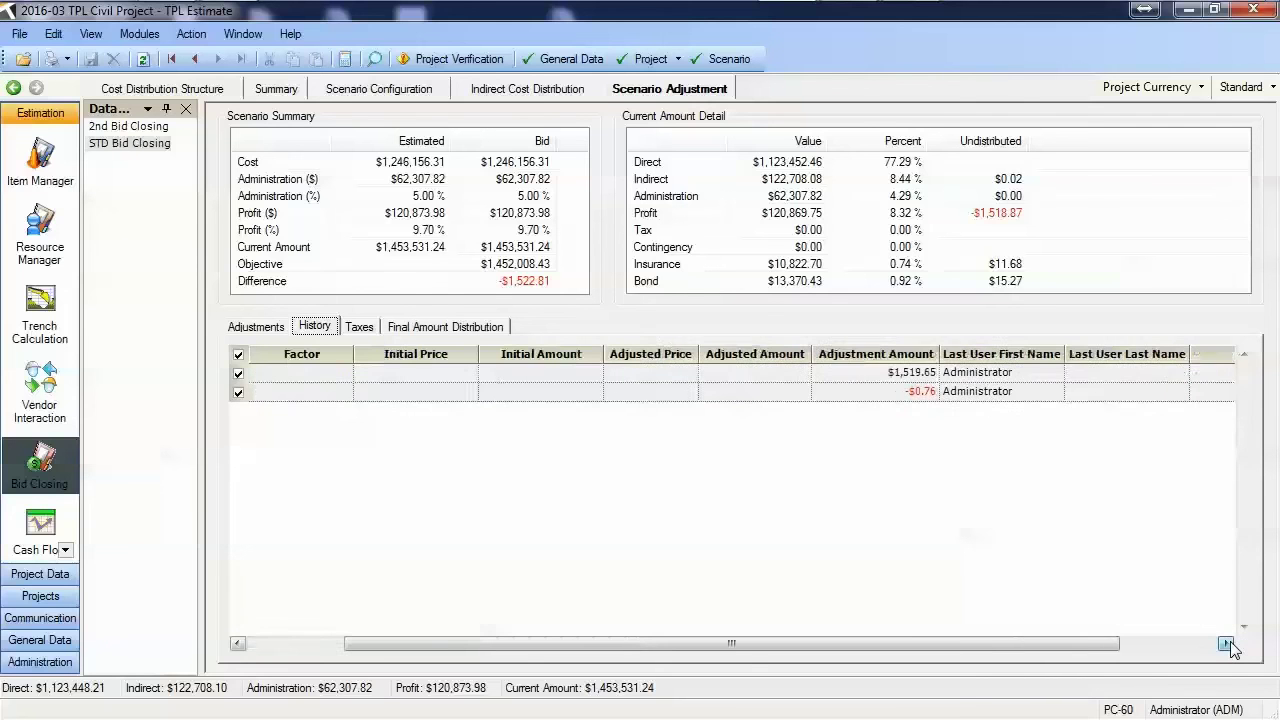
{"action": "left_click", "coordinate": [1226, 643]}
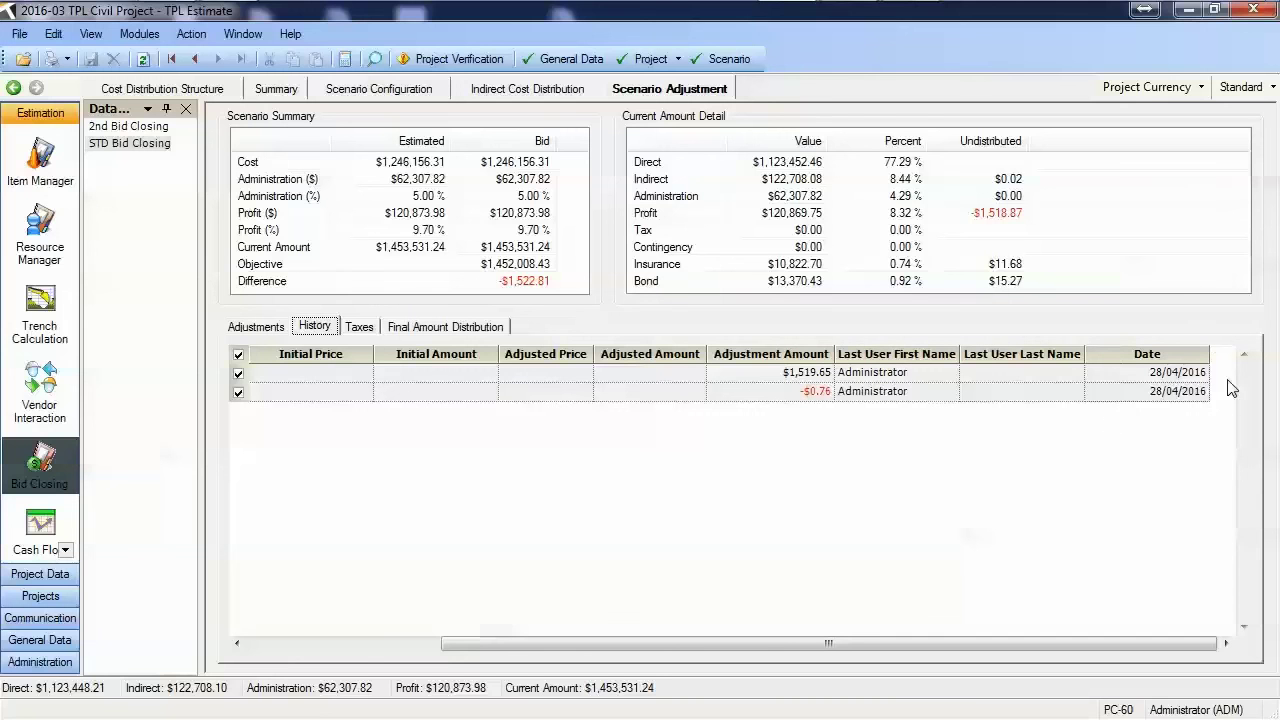
{"action": "left_click", "coordinate": [240, 644]}
{"action": "left_click", "coordinate": [240, 644]}
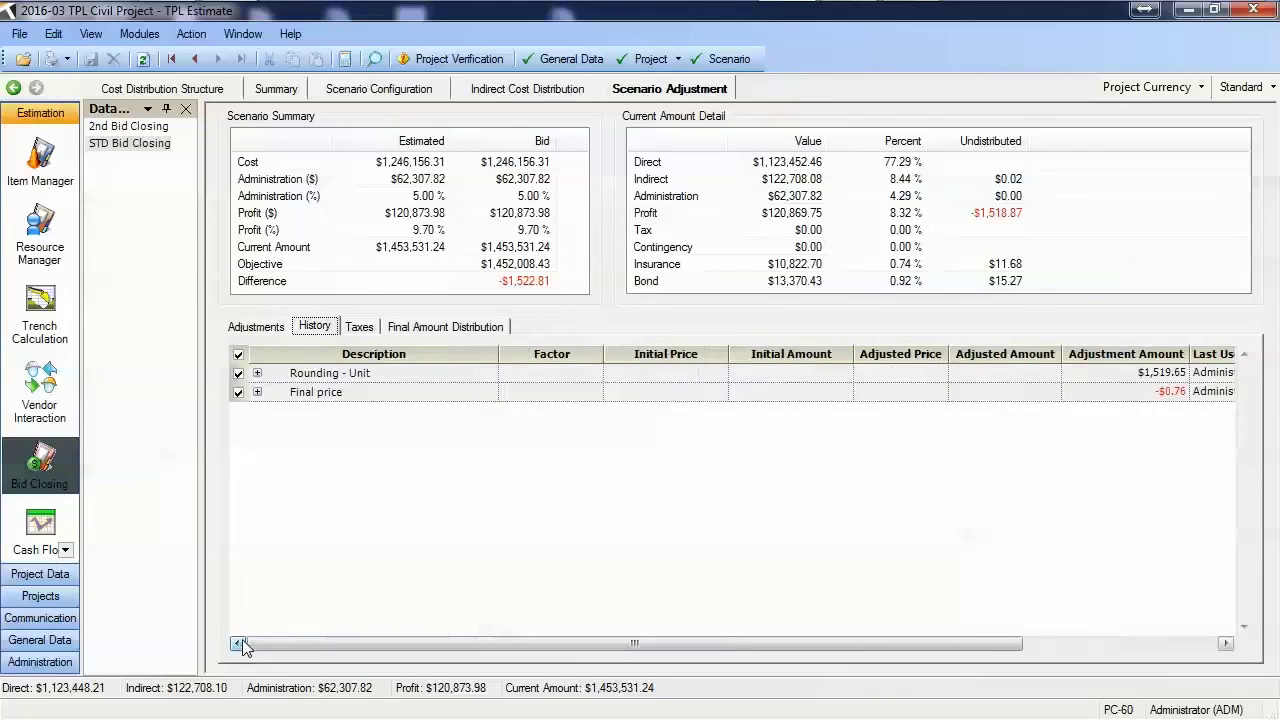
{"action": "left_click", "coordinate": [257, 392]}
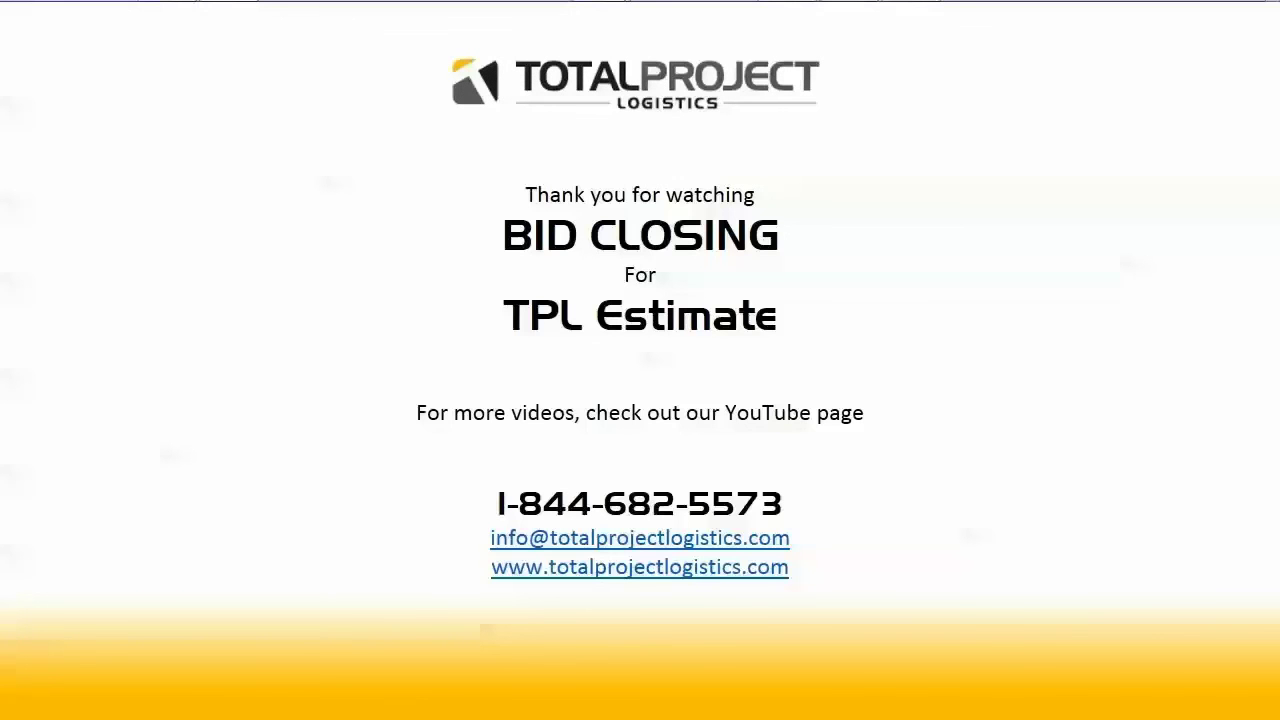
{"action": "key", "text": "Right"}
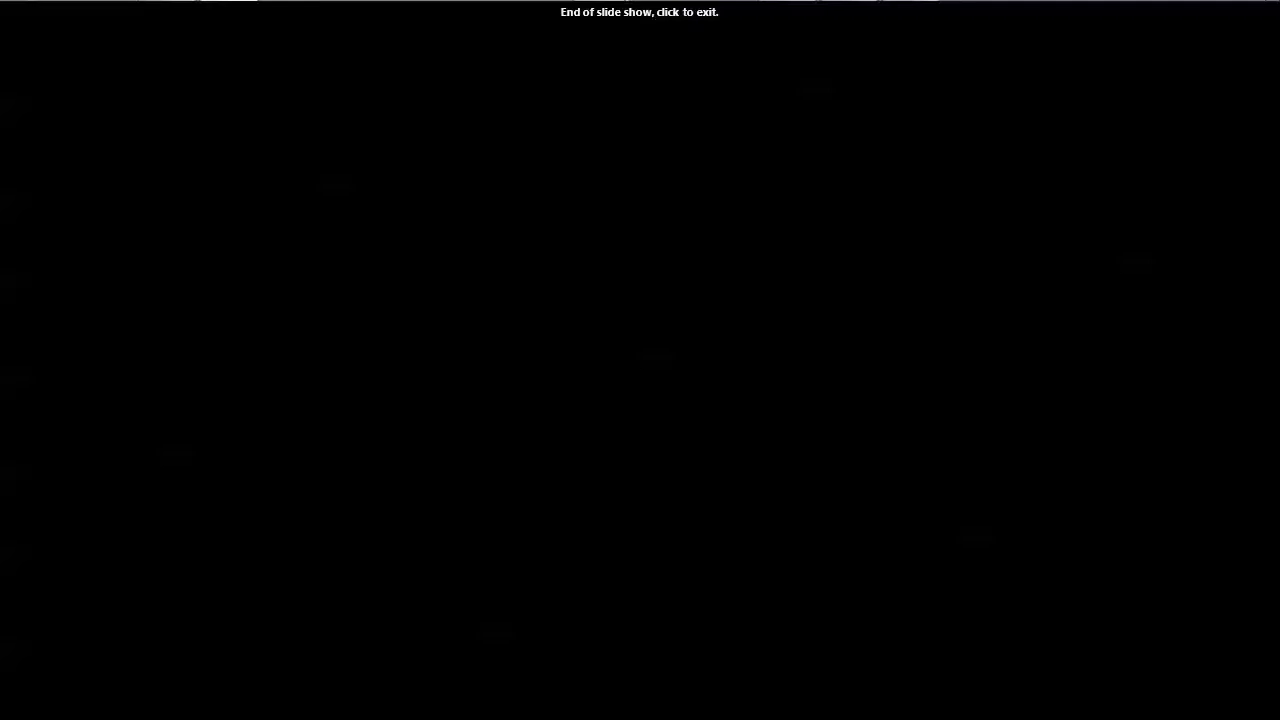